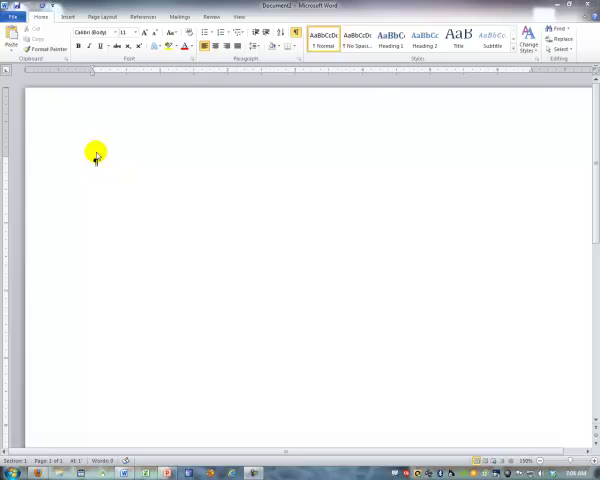
Enter a centered, bold title enlarged to 18 pt, then start a new paragraph below it.
left_click(96, 158)
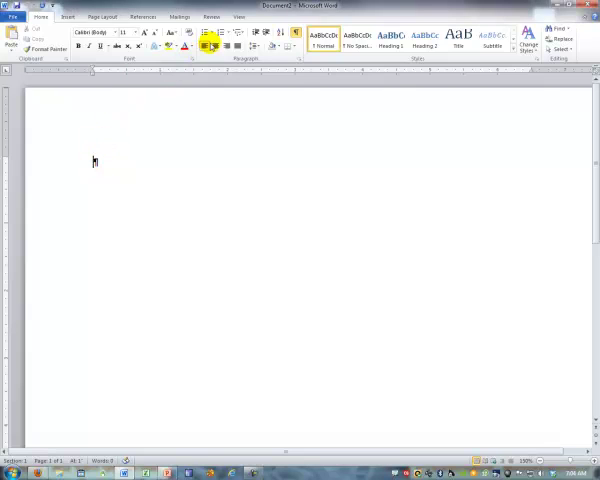
left_click(214, 46)
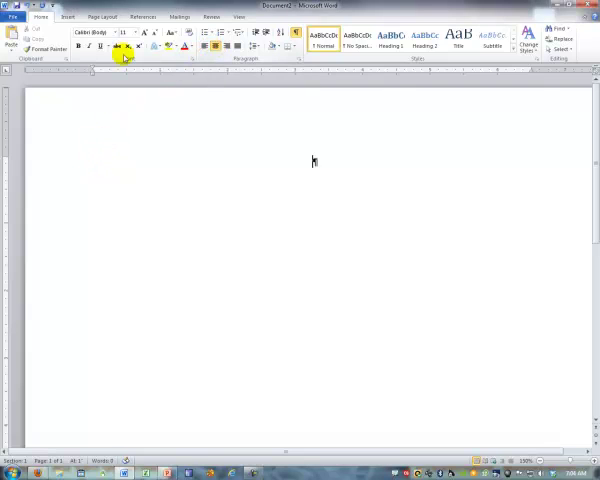
left_click(78, 46)
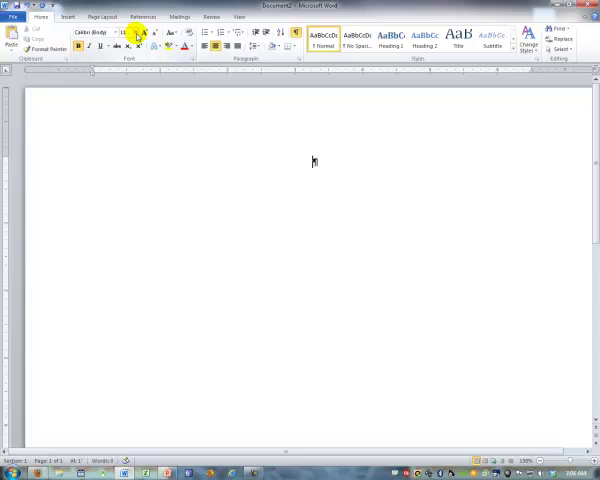
left_click(143, 34)
left_click(143, 34)
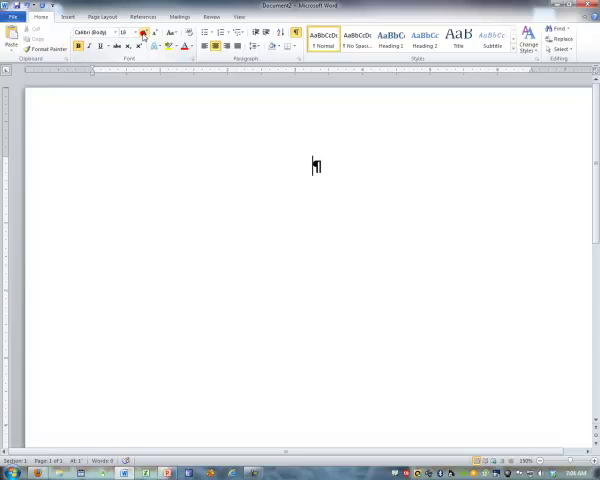
type("This is my ")
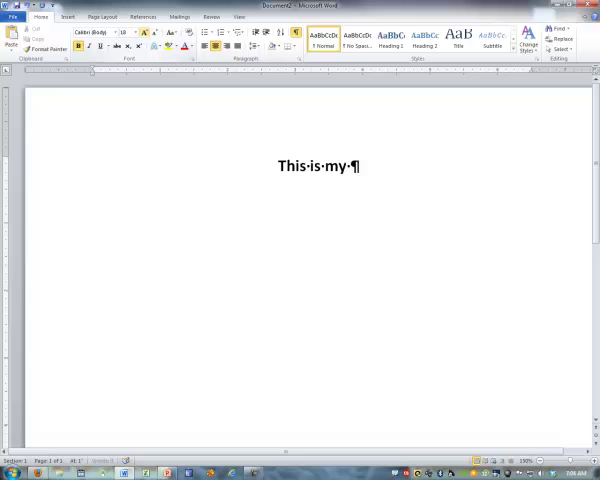
type("Title")
key("Return")
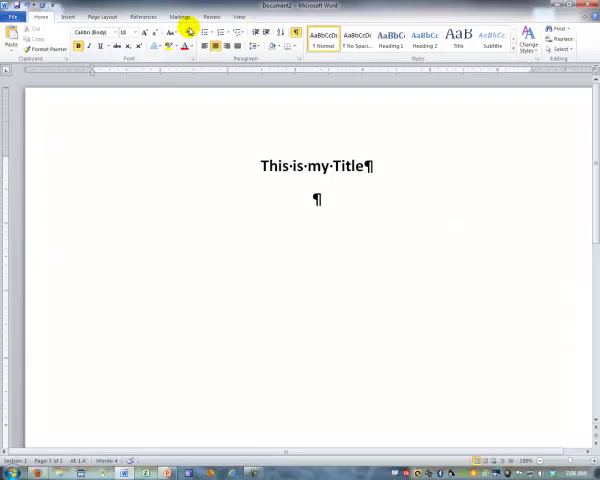
Clear formatting on the empty paragraph so it is plain left-aligned text.
left_click(190, 35)
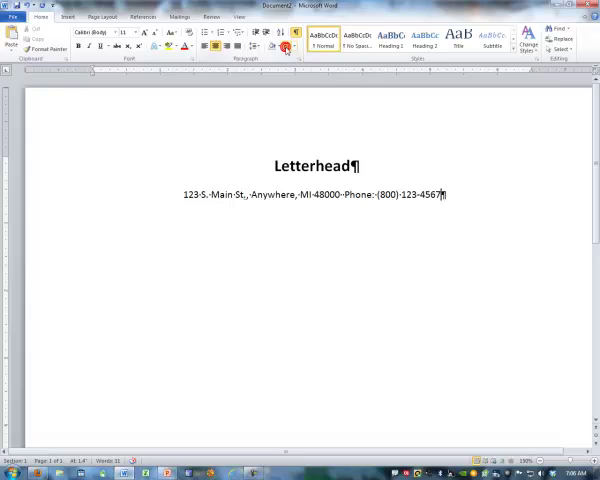
Add a bottom border beneath the centered address and phone line.
left_click(287, 50)
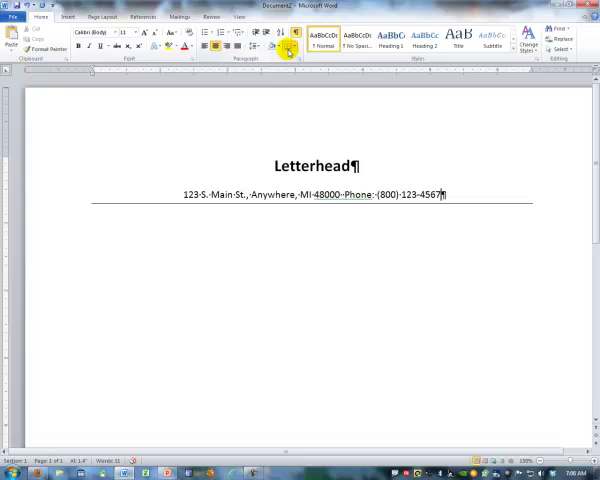
Start a new empty paragraph below the address line.
key("Return")
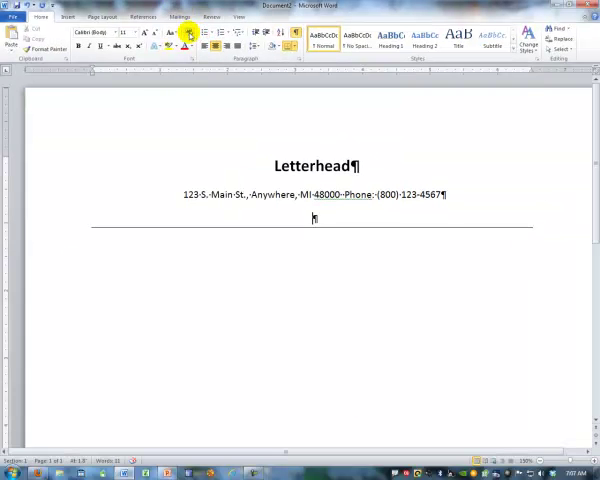
Clear the new paragraph's formatting with Ctrl+Shift+N, returning the border under the address.
key("ctrl+shift+n")
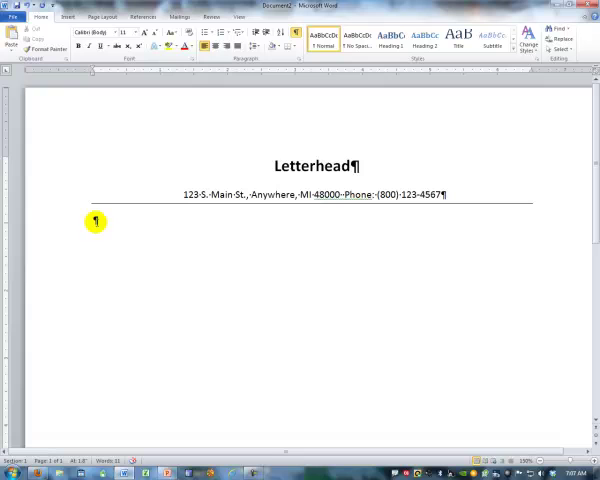
left_click(95, 221)
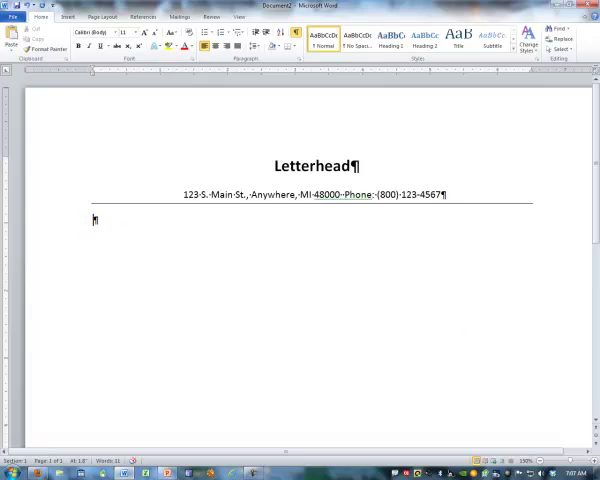